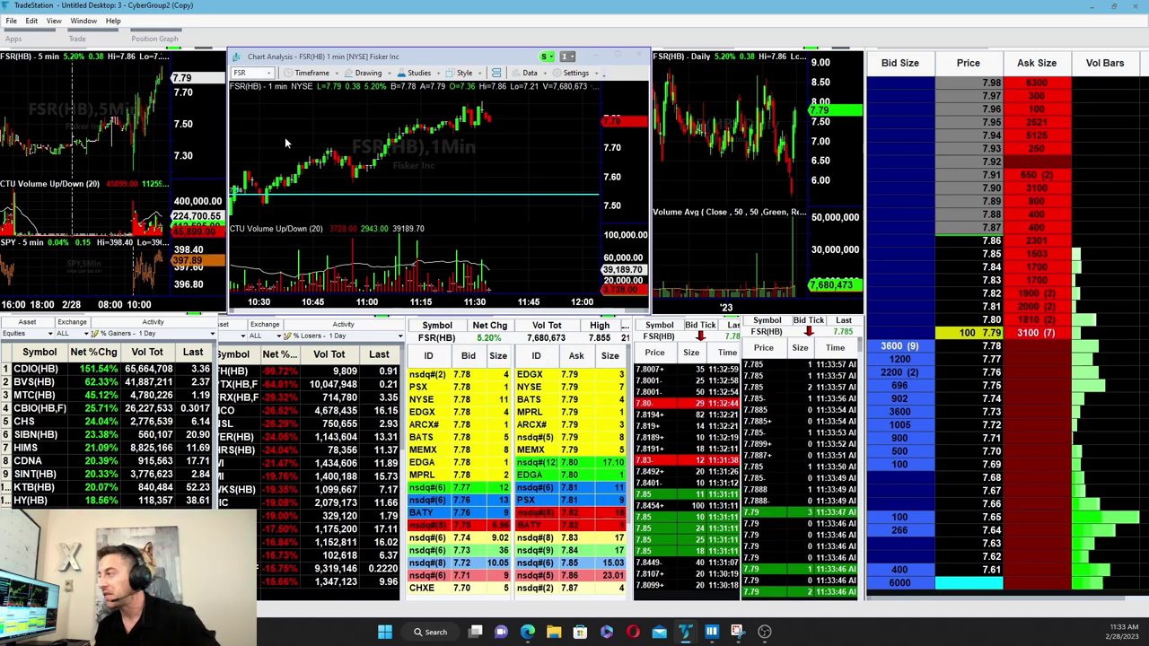
Step: Load CDIO into all linked TradeStation windows from the Command Line
type("cdio")
key("Return")
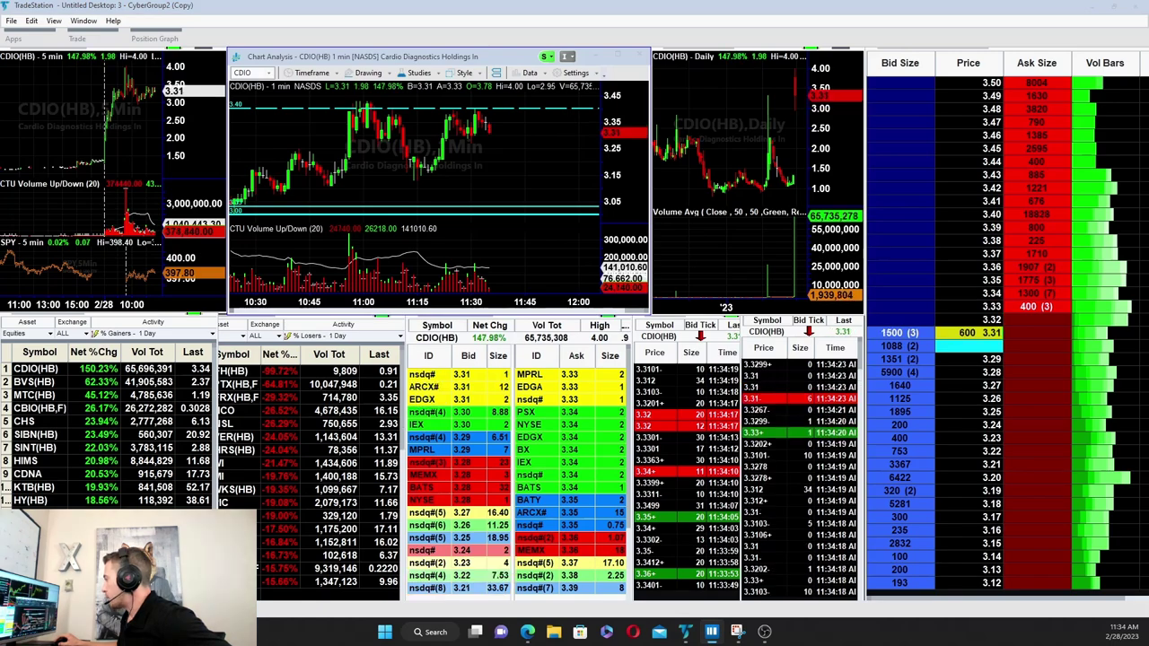
Step: Bring CTU Bookmap to the front and maximize it to fill the screen
left_click(711, 631)
double_click(583, 180)
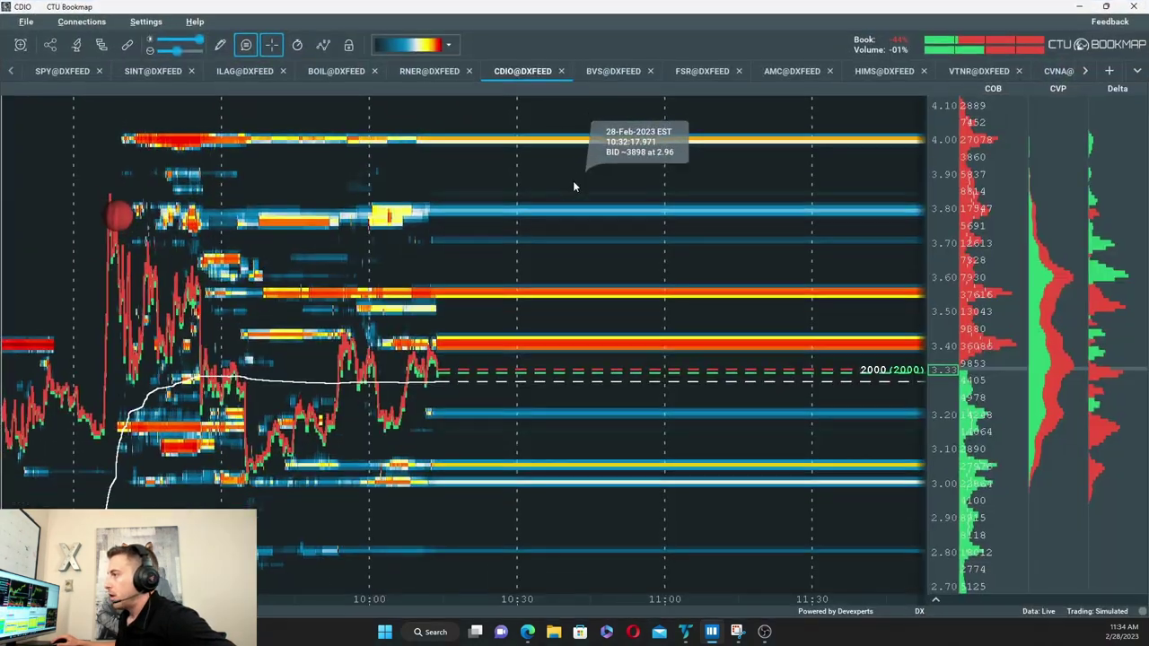
scroll(511, 261, "down", 3)
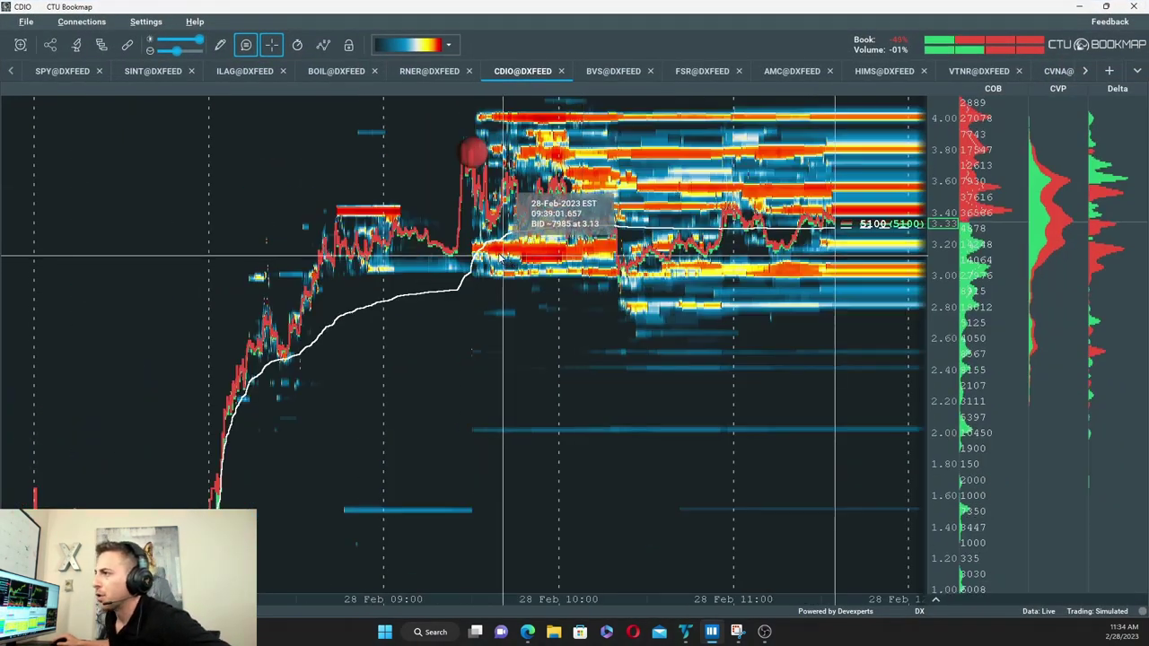
scroll(498, 257, "up", 3)
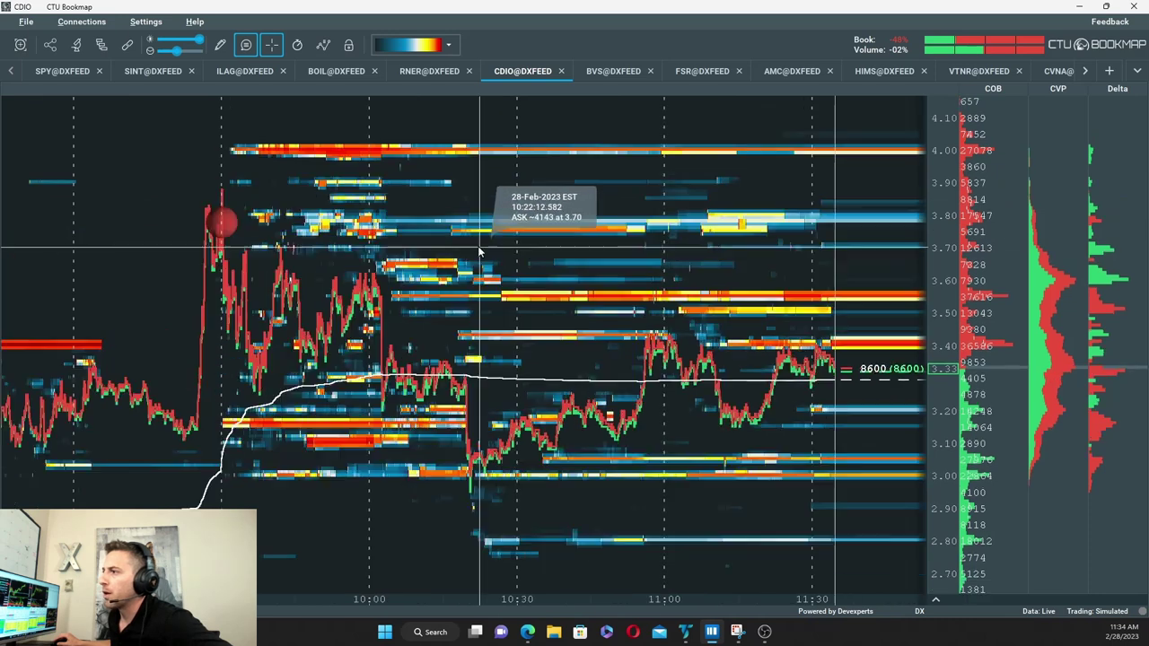
Step: Retune the heatmap cut-offs to about 75% lower and 98% upper
right_click(174, 133)
left_click(199, 153)
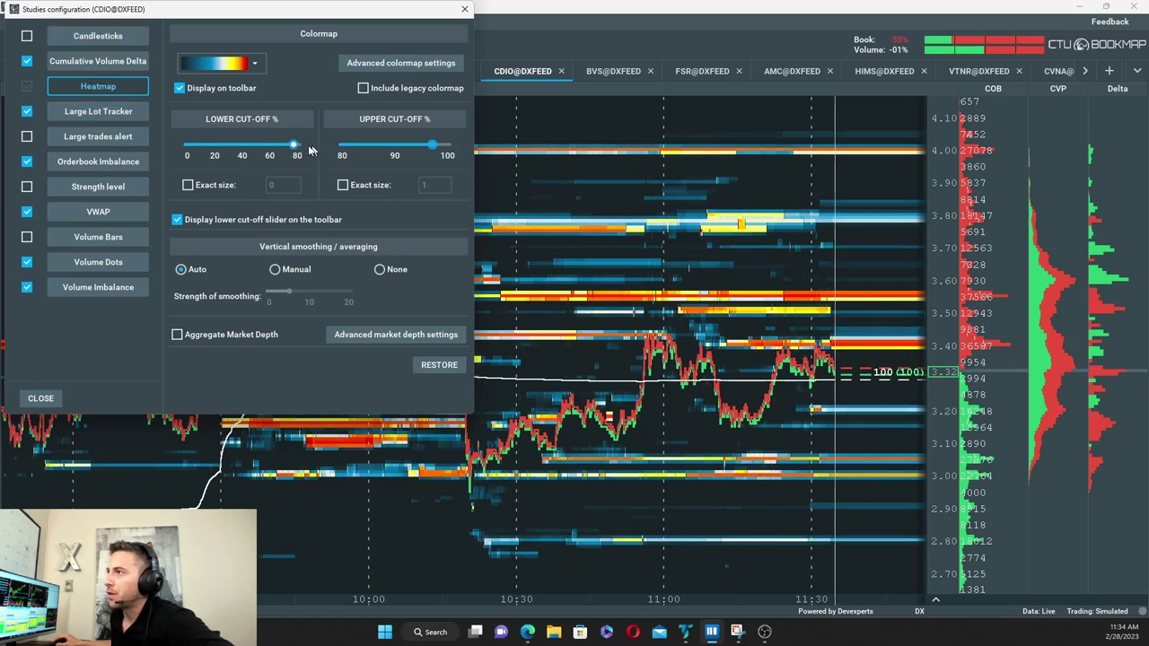
left_click_drag(293, 146, 250, 146)
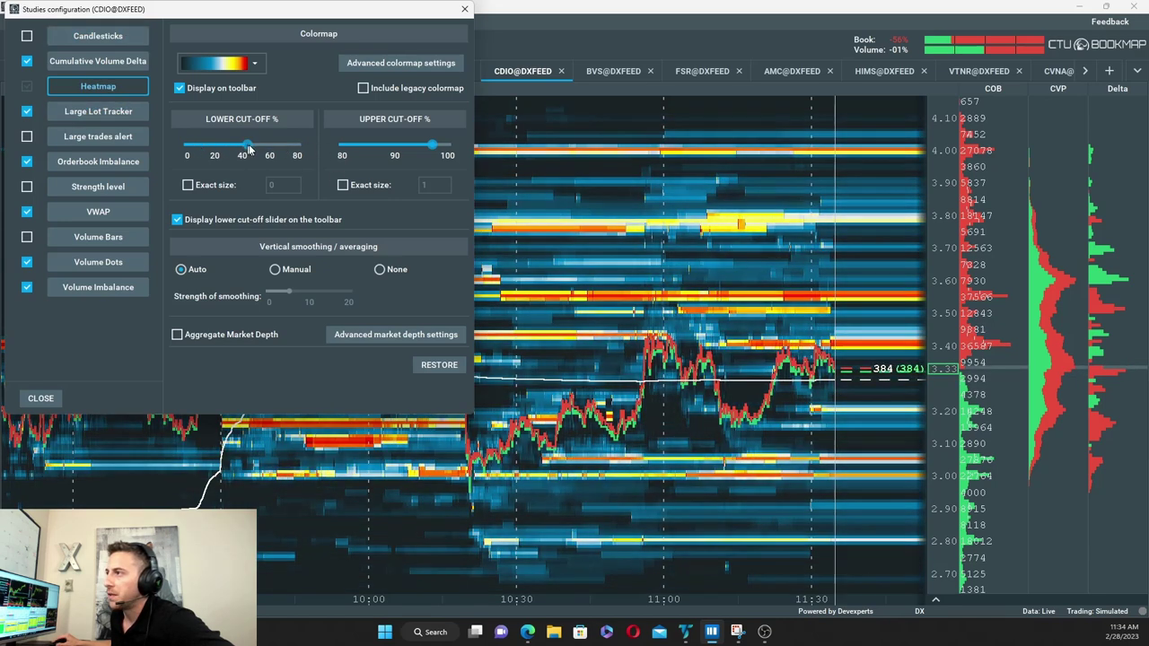
mouse_move(447, 148)
left_mouse_down()
mouse_move(345, 149)
mouse_move(440, 157)
left_mouse_up()
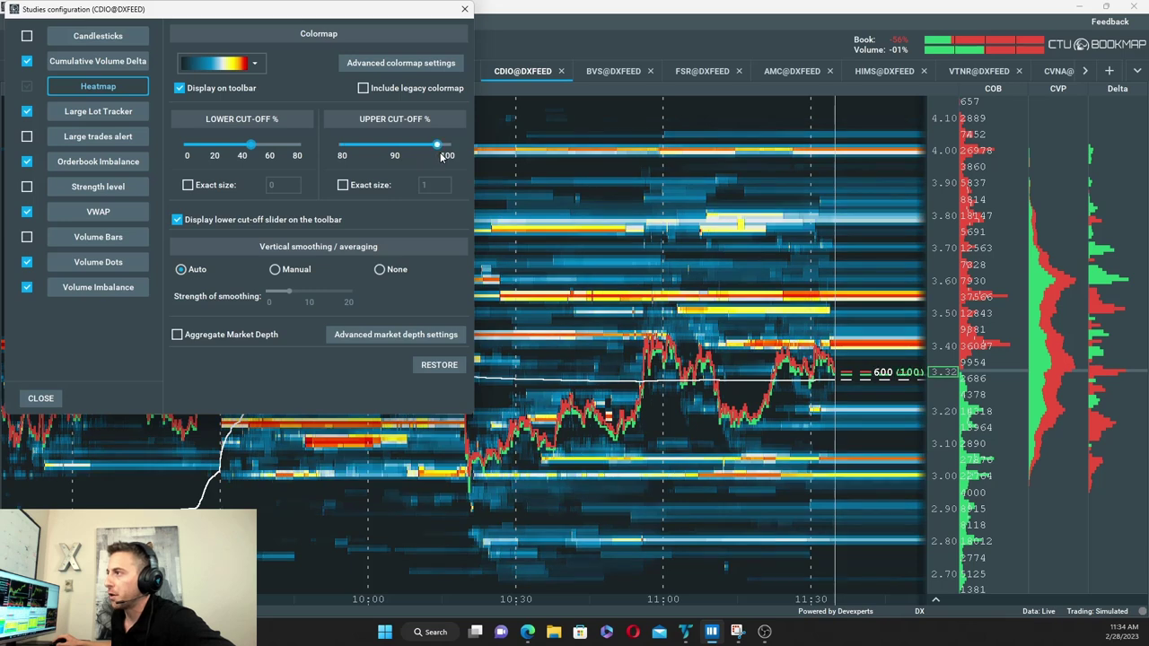
left_click_drag(254, 147, 295, 153)
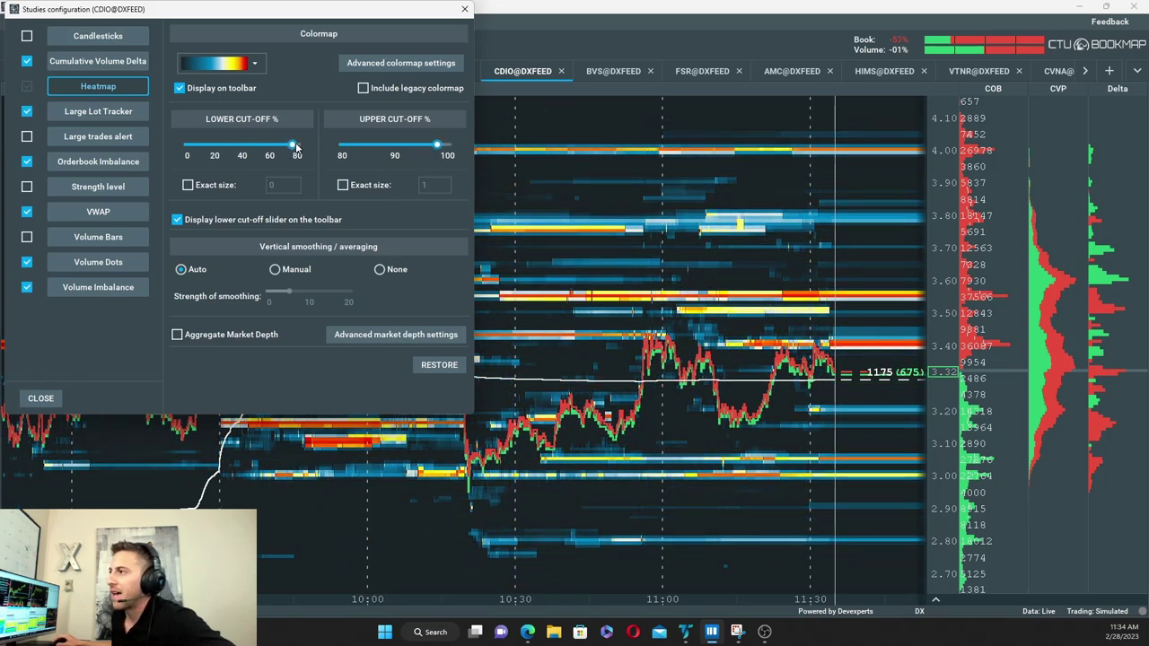
left_click(40, 401)
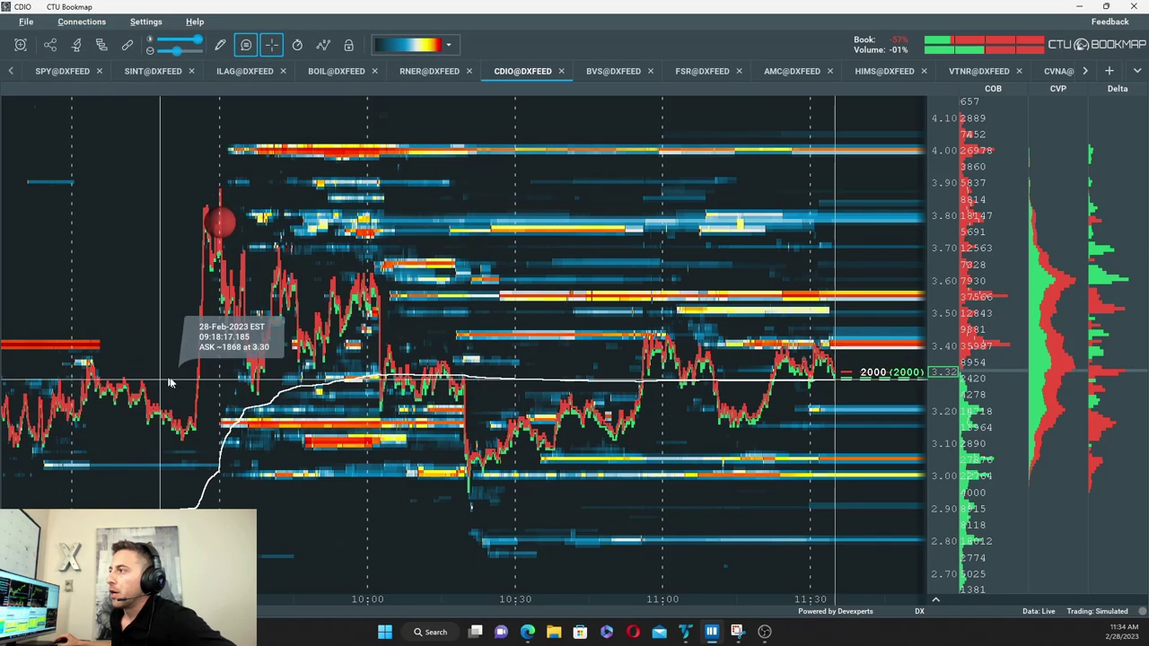
Step: Pan and zoom the CDIO heatmap into 08:30–09:00 pre-market, revealing the 3.40 ask line
scroll(178, 386, "down", 3)
left_click_drag(351, 418, 503, 422)
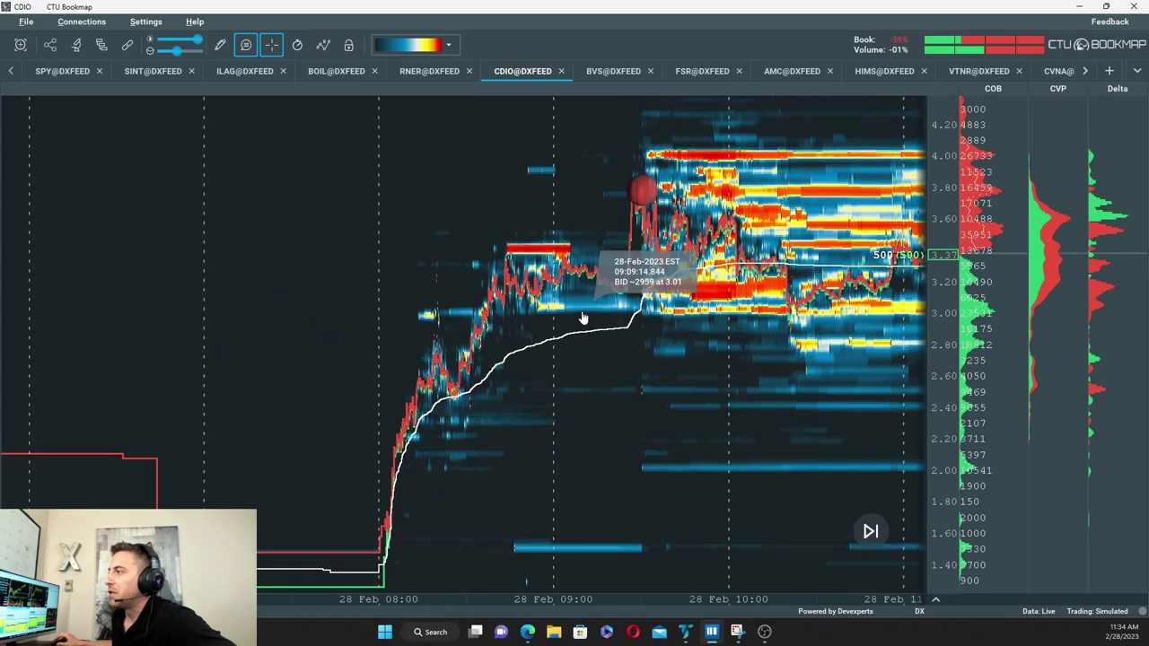
scroll(584, 321, "up", 2)
scroll(610, 305, "up", 3)
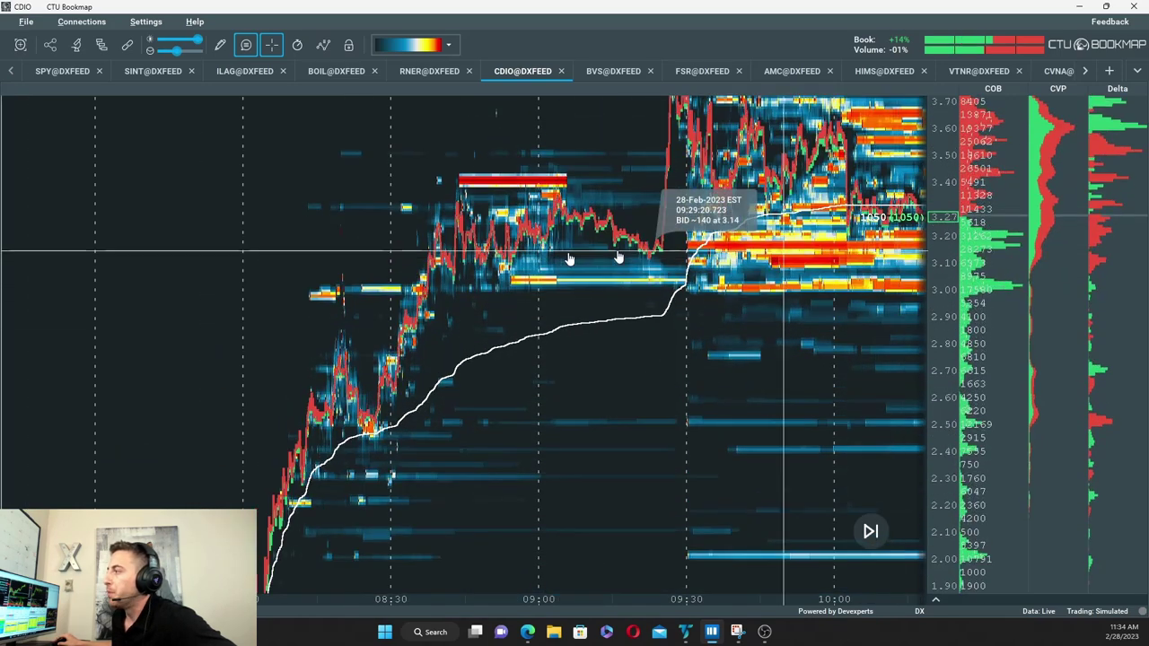
scroll(462, 308, "up", 4)
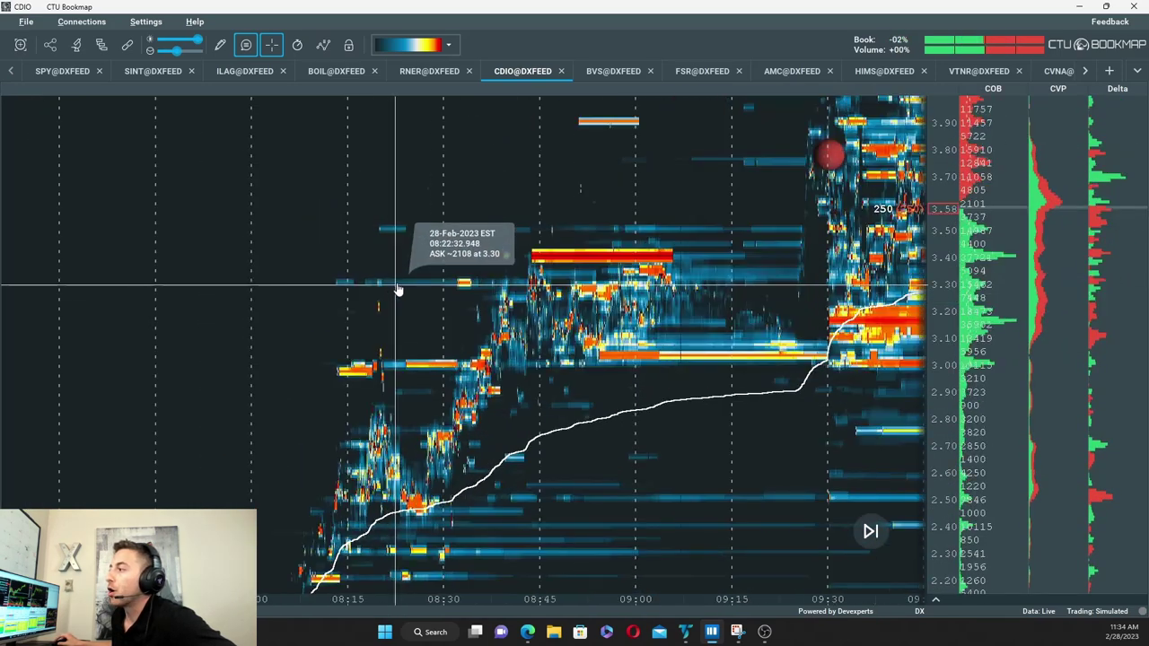
scroll(359, 249, "right", 5)
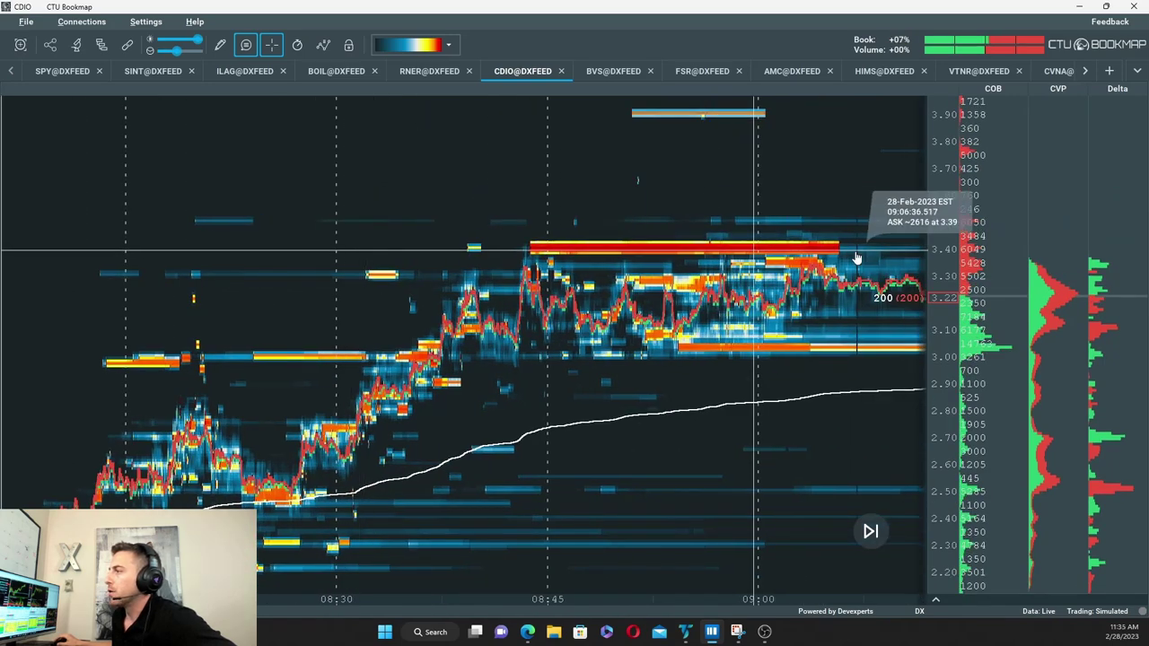
scroll(952, 254, "up", 3)
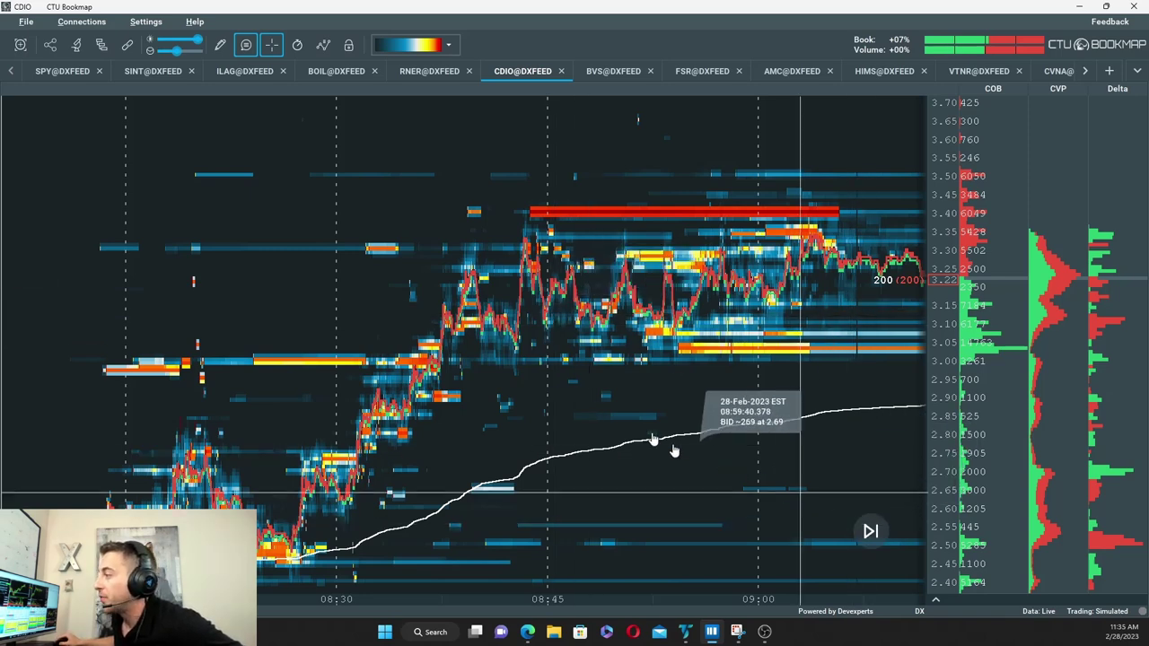
Step: Stretch the price axis toward 2.48–3.56 and pan across the pre-market activity
left_click_drag(943, 384, 947, 404)
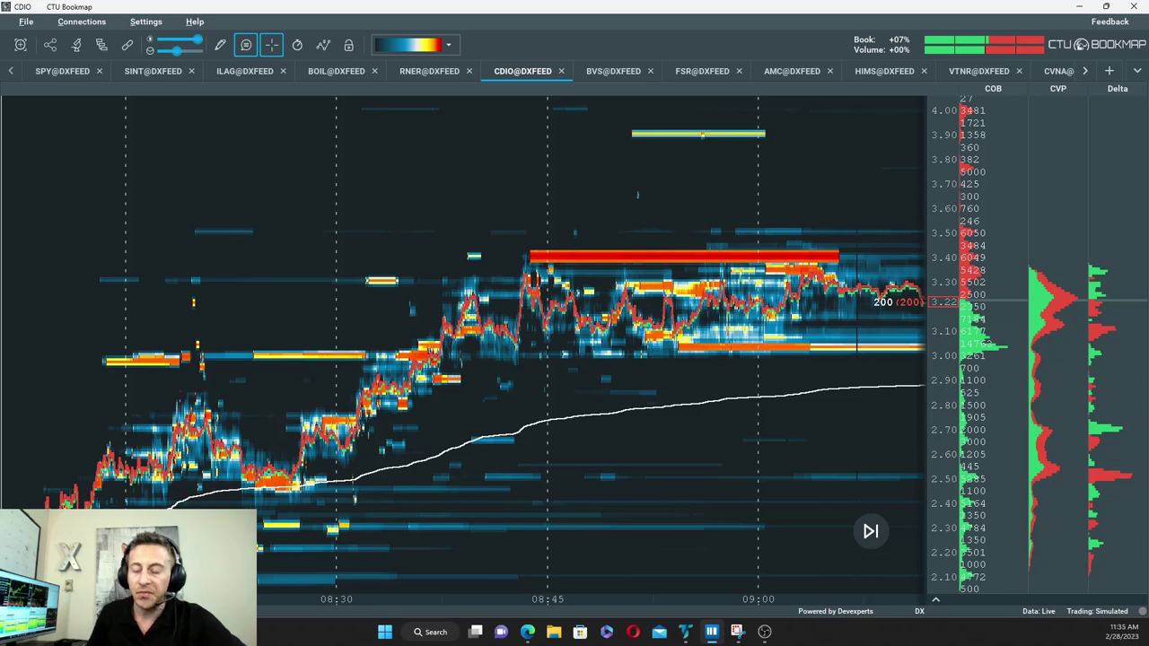
left_click_drag(449, 308, 642, 298)
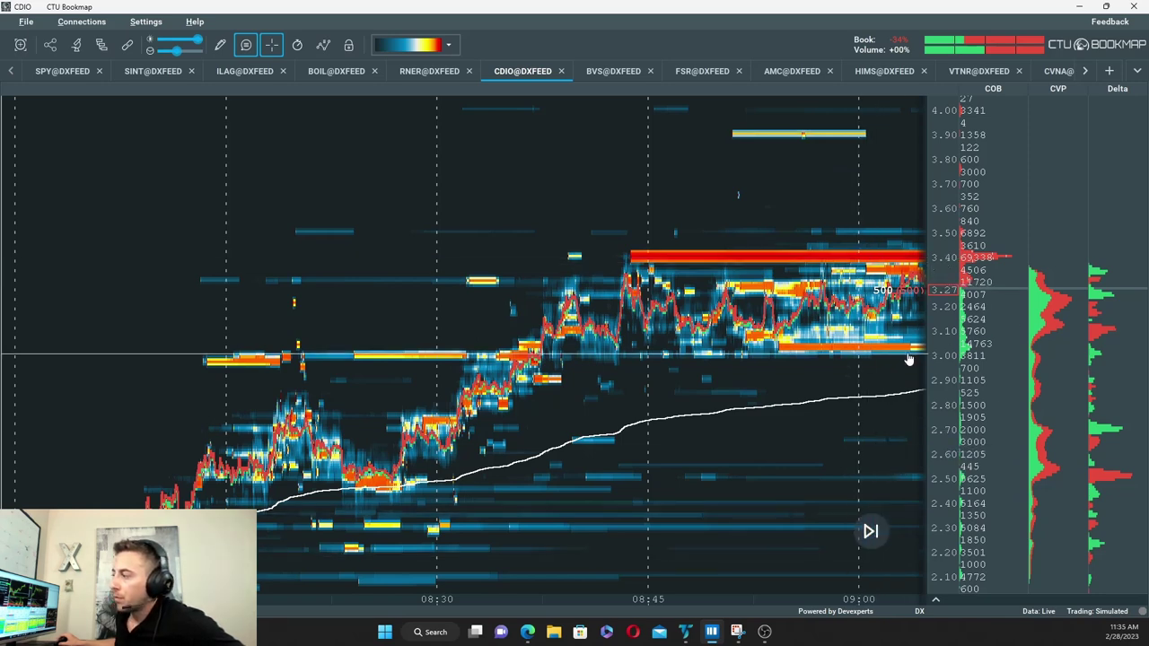
left_click_drag(820, 351, 780, 355)
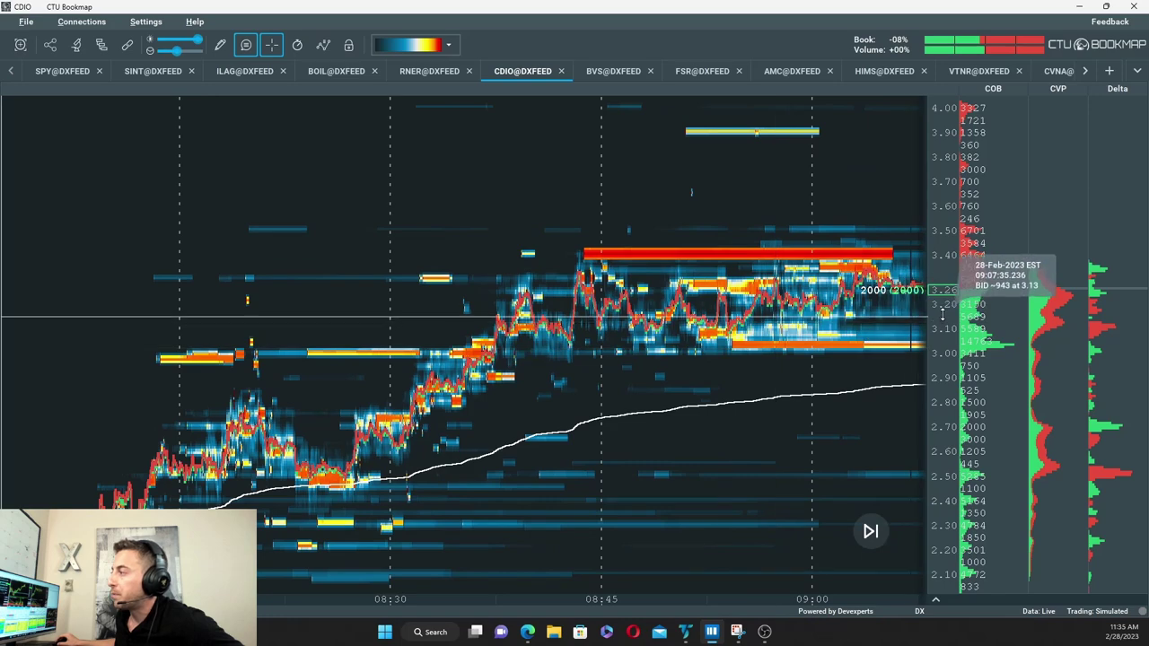
left_click_drag(841, 315, 762, 315)
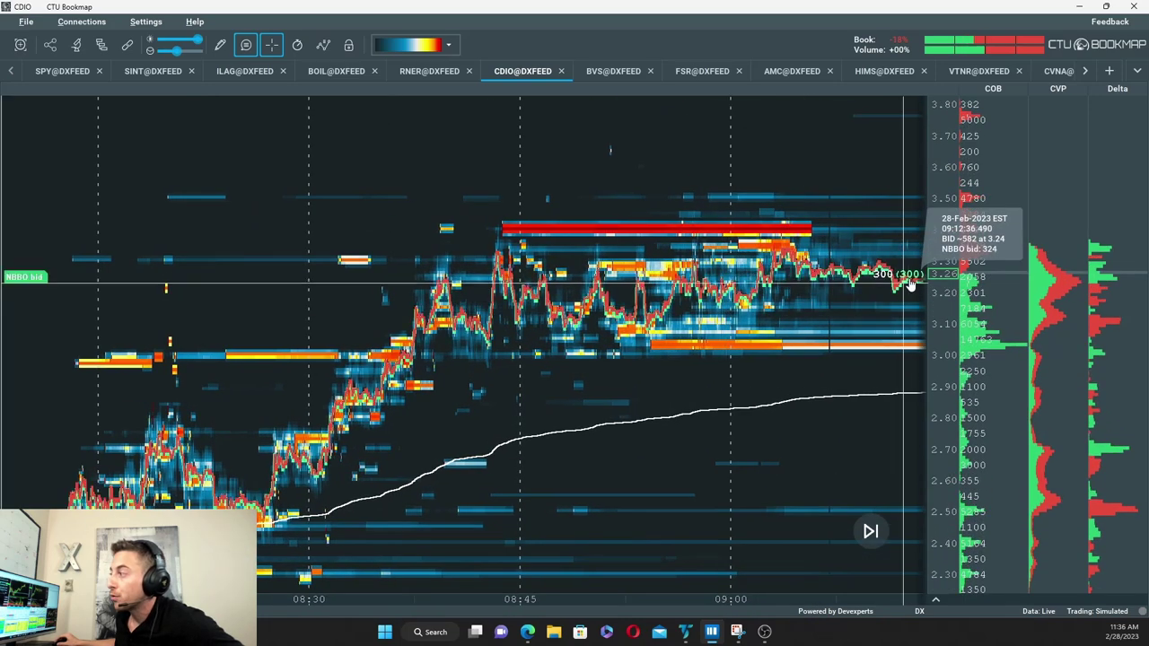
Step: Fine-tune zoom and pan so the 3.40 ask wall spans roughly 08:45–09:05
scroll(948, 312, "down", 3)
scroll(949, 312, "up", 2)
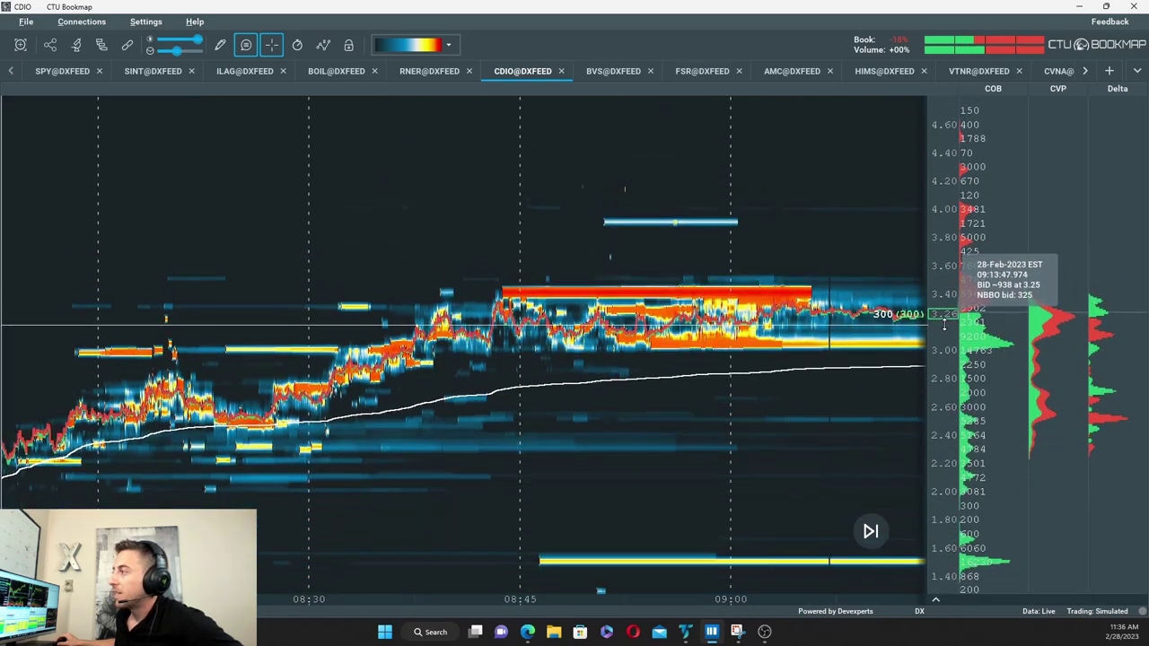
scroll(948, 292, "up", 4)
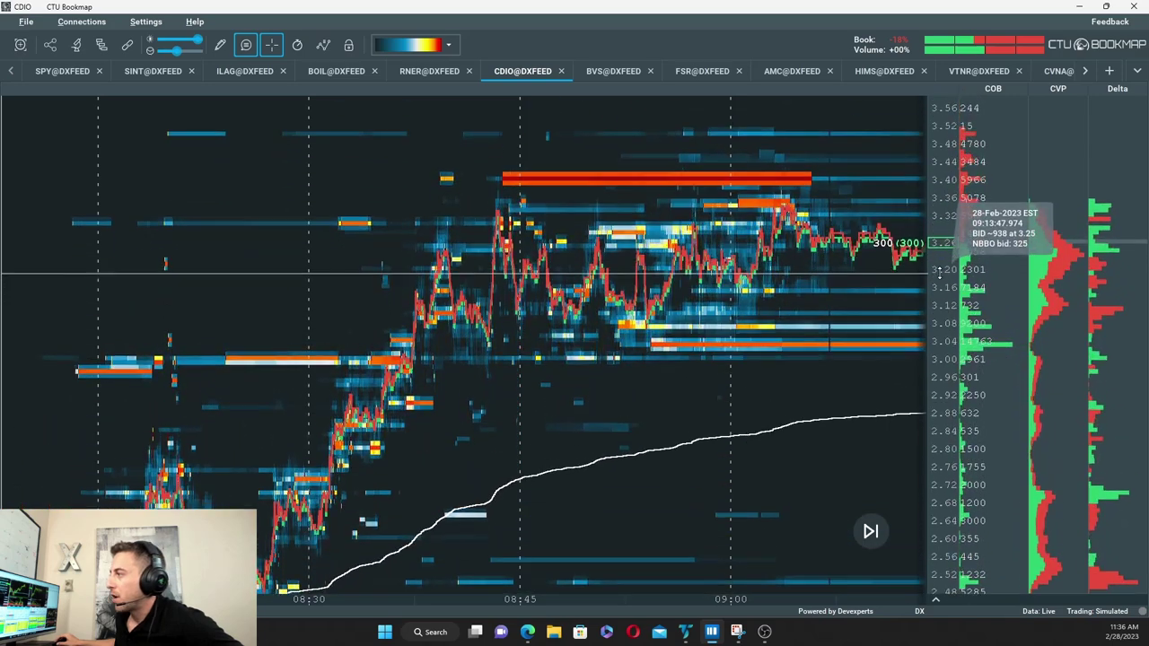
left_click_drag(765, 313, 738, 325)
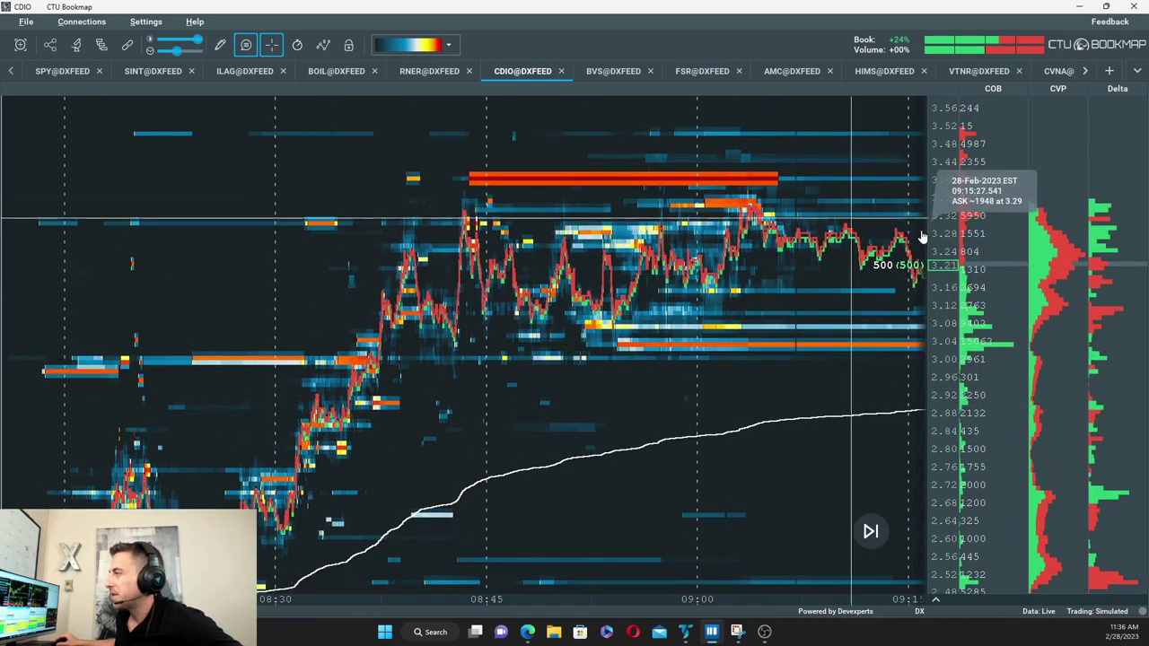
scroll(936, 254, "down", 2)
scroll(936, 254, "down", 3)
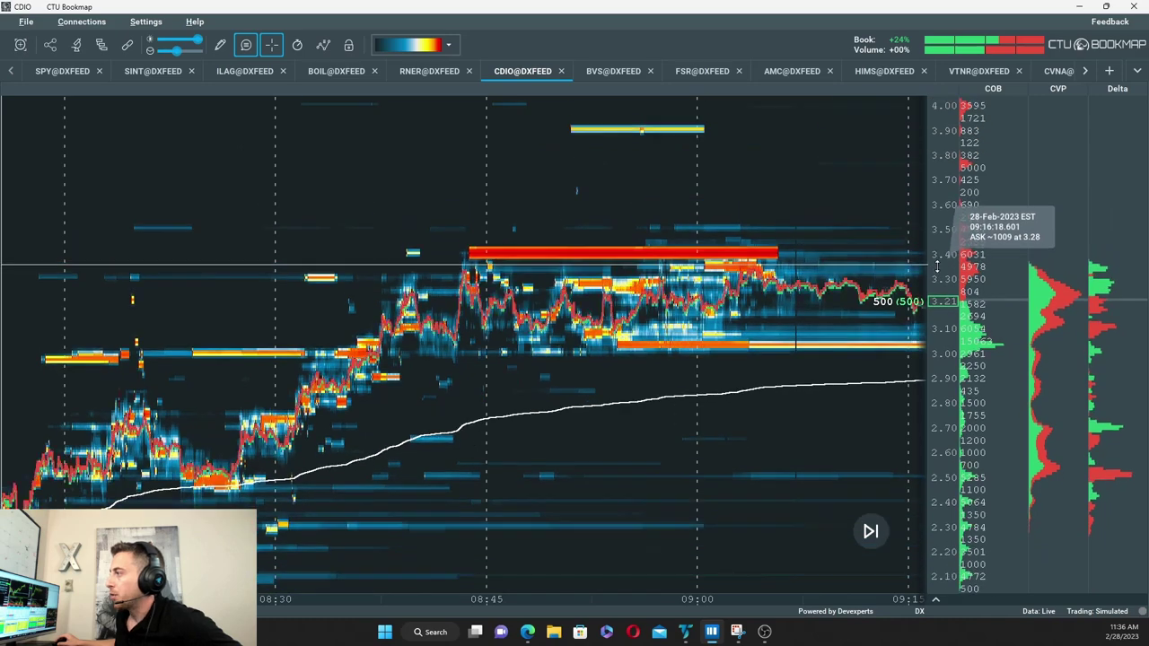
scroll(936, 269, "down", 1)
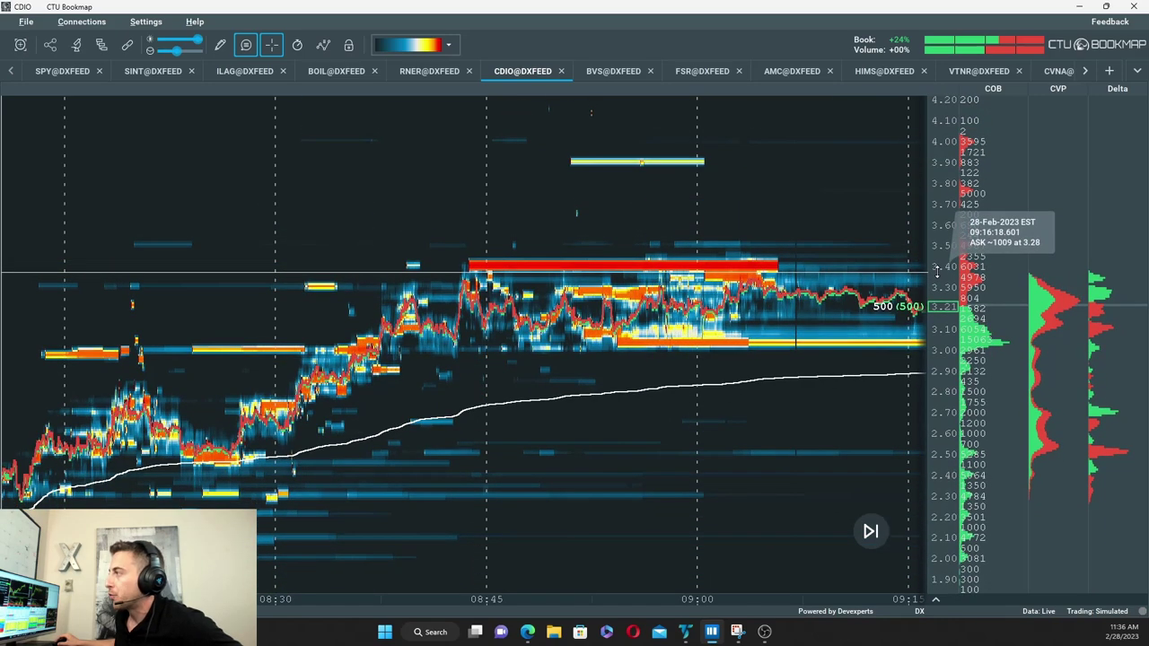
scroll(936, 269, "up", 5)
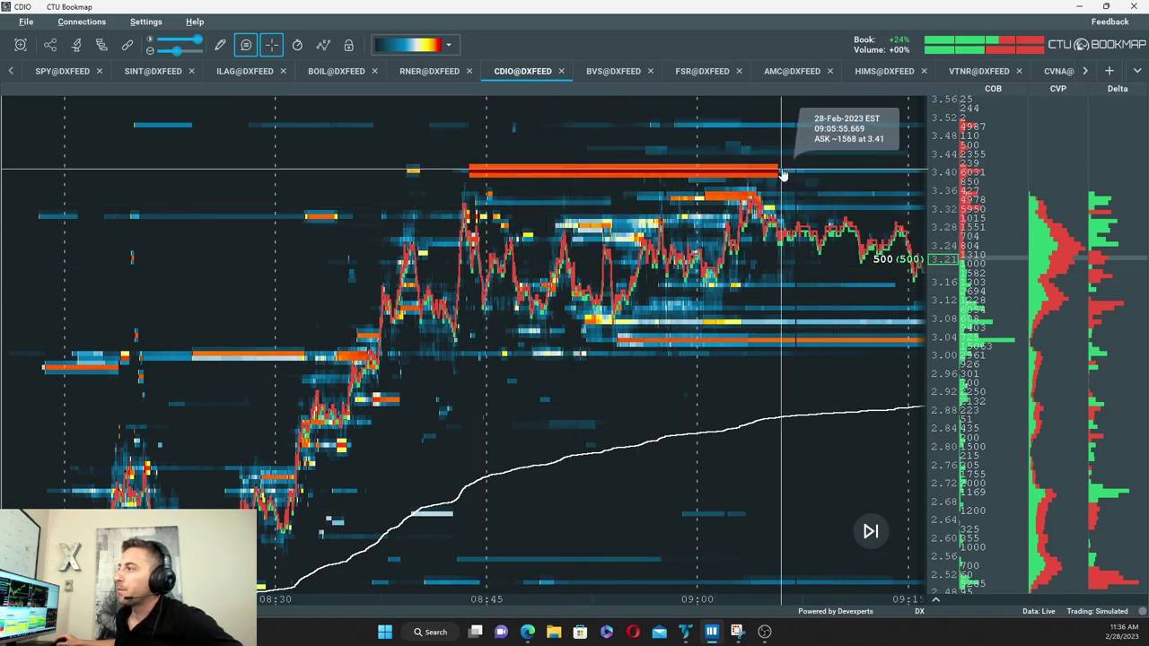
Step: Return to TradeStation and zoom out the CDIO 1-minute chart to show 09:00–12:00
key("alt+Tab")
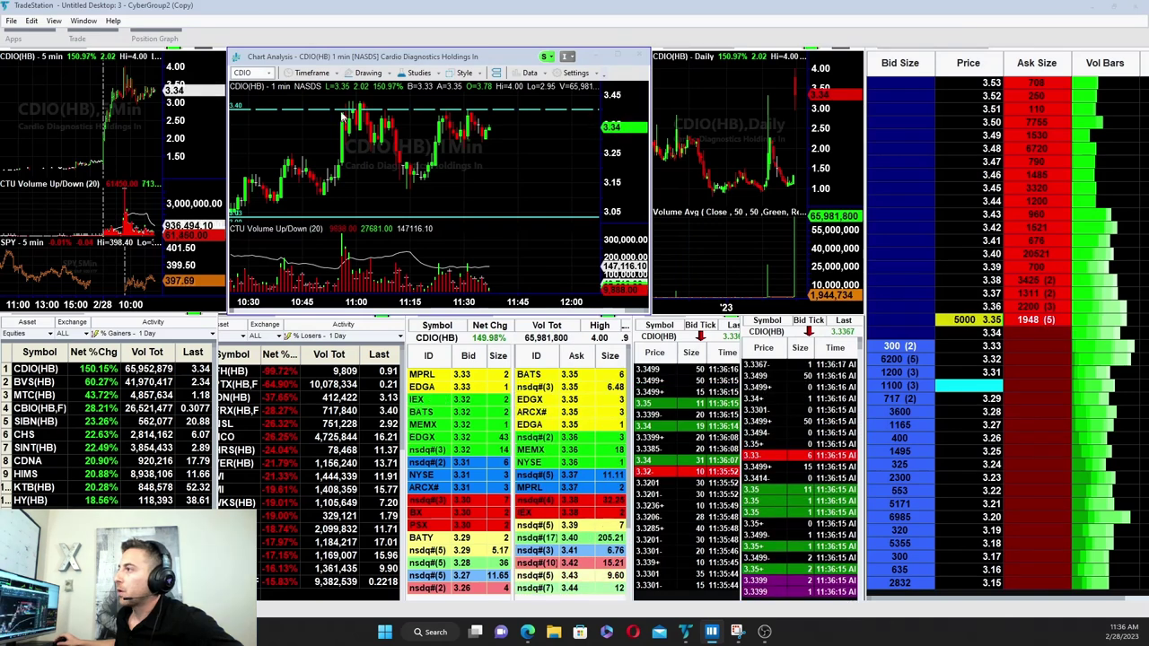
scroll(542, 154, "down", 5)
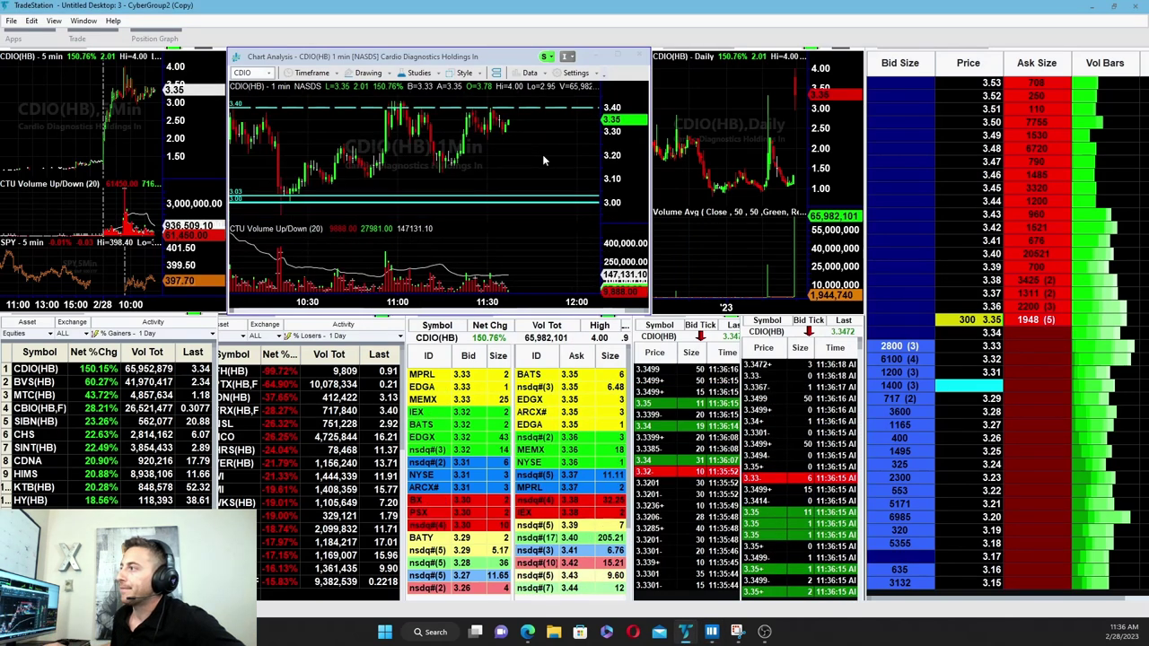